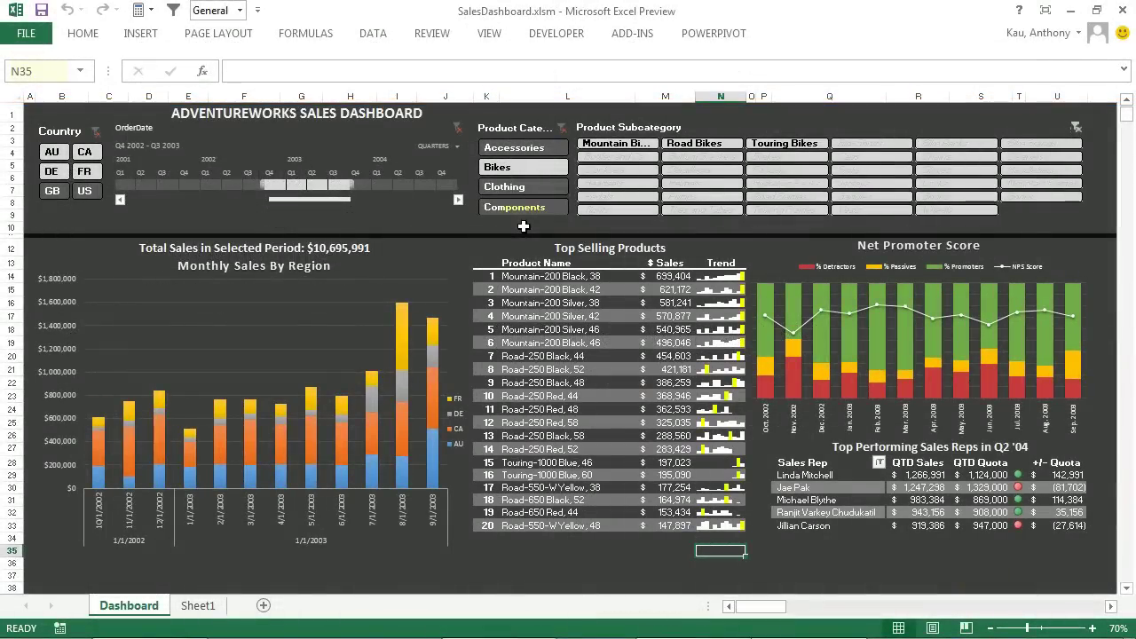
Pick AU in the Country slicer on the SalesDashboard sheet to change the country filter
left_click(51, 152)
Filter the dashboard by country, Accessories and Hydration Packs, try Clothing, then clear the subcategory filter
left_click(84, 172)
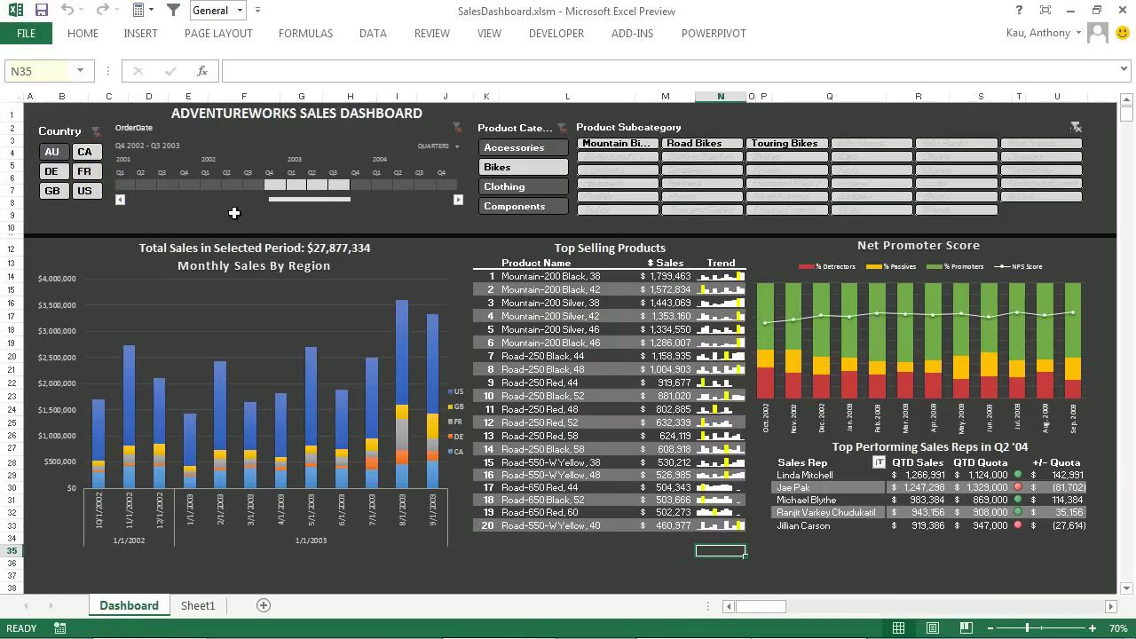
left_click(543, 148)
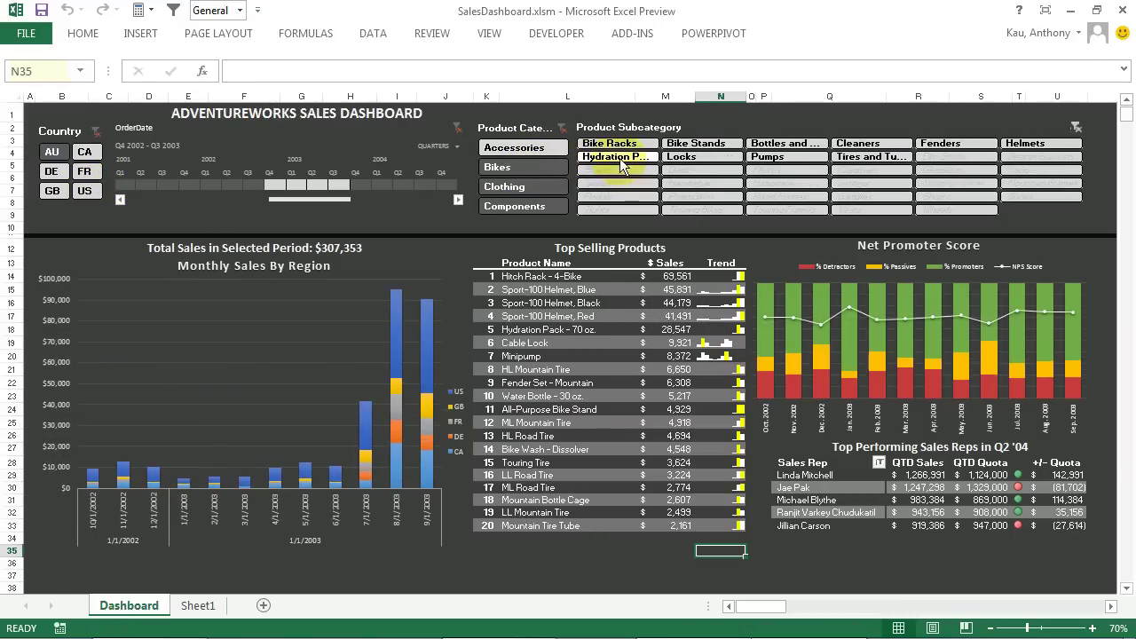
left_click(620, 156)
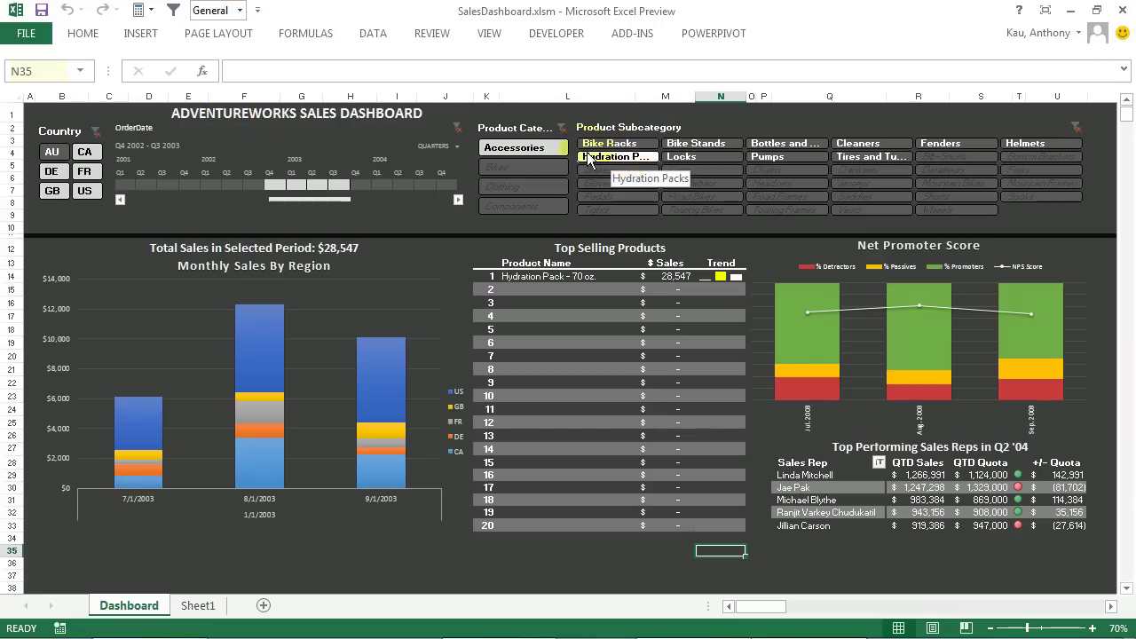
left_click(529, 187)
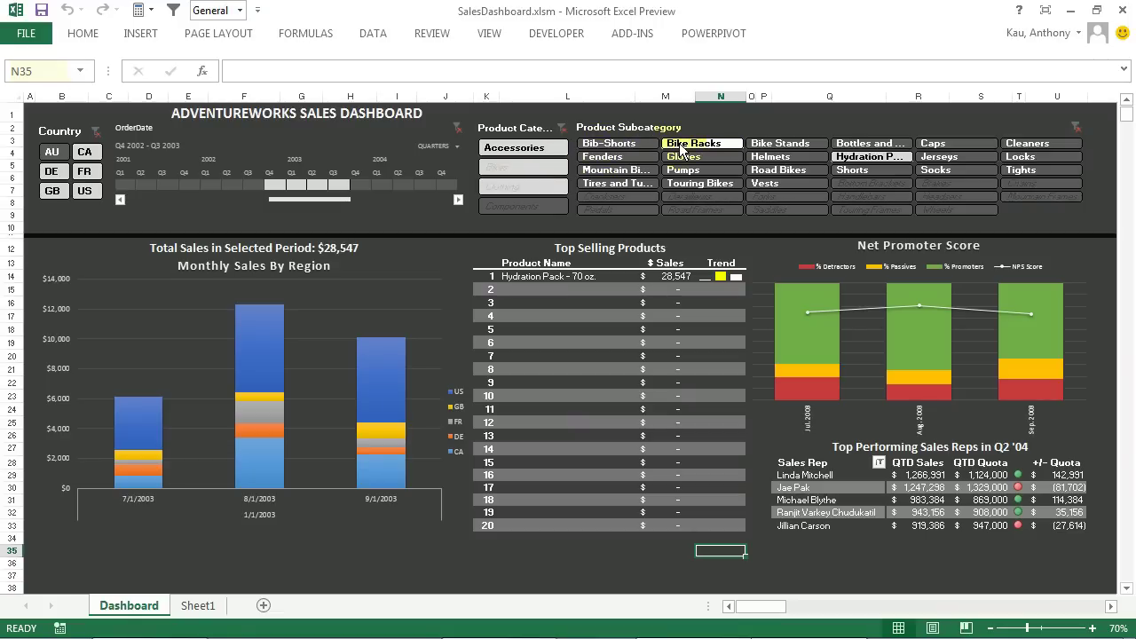
left_click(1072, 127)
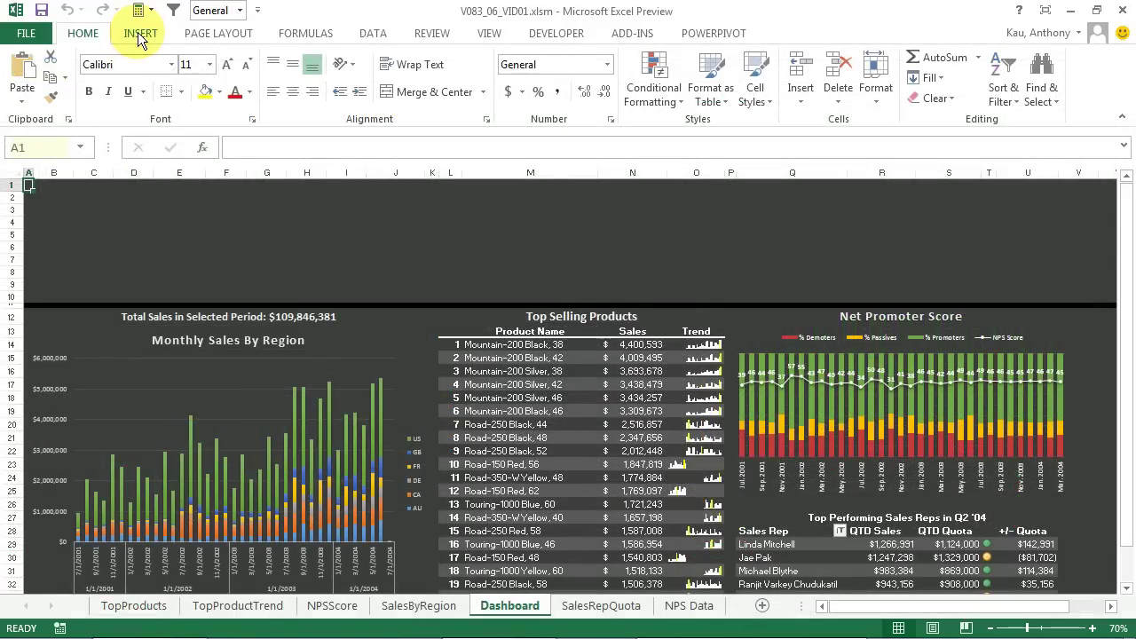
Start a Data Model slicer and tick CountryRegionCode under tmpOrderDetail's More Fields
left_click(140, 35)
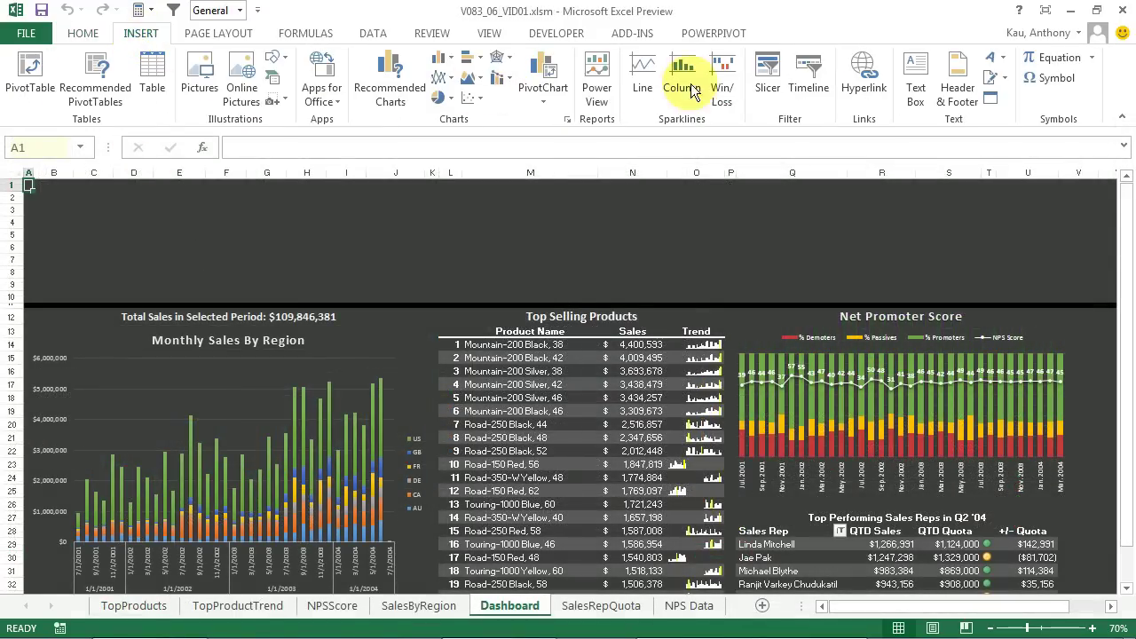
left_click(768, 75)
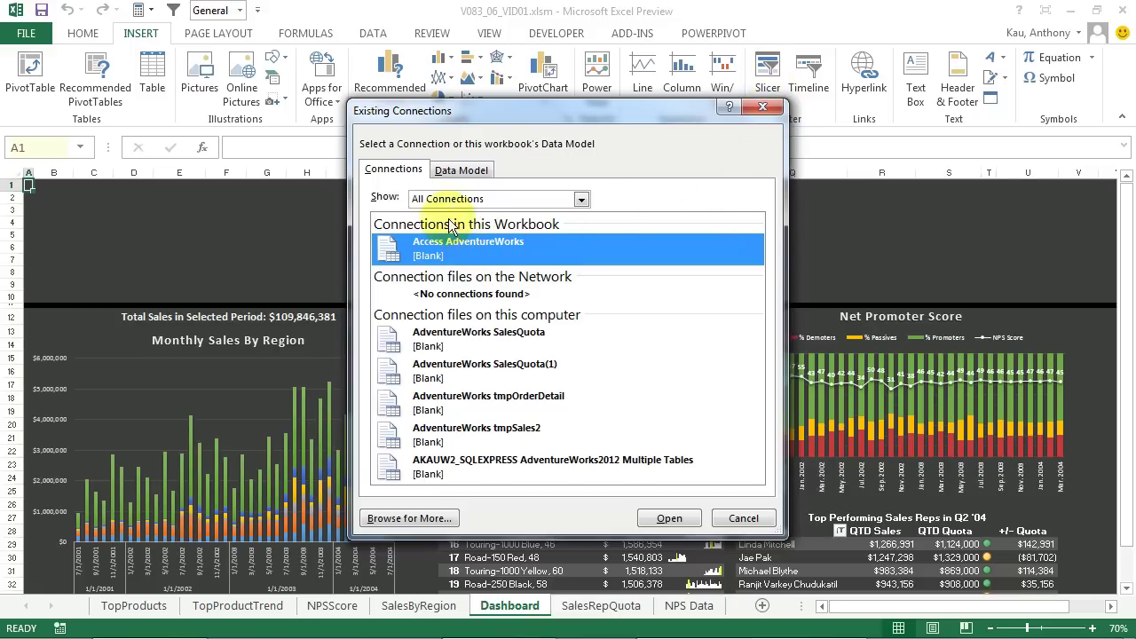
left_click(459, 170)
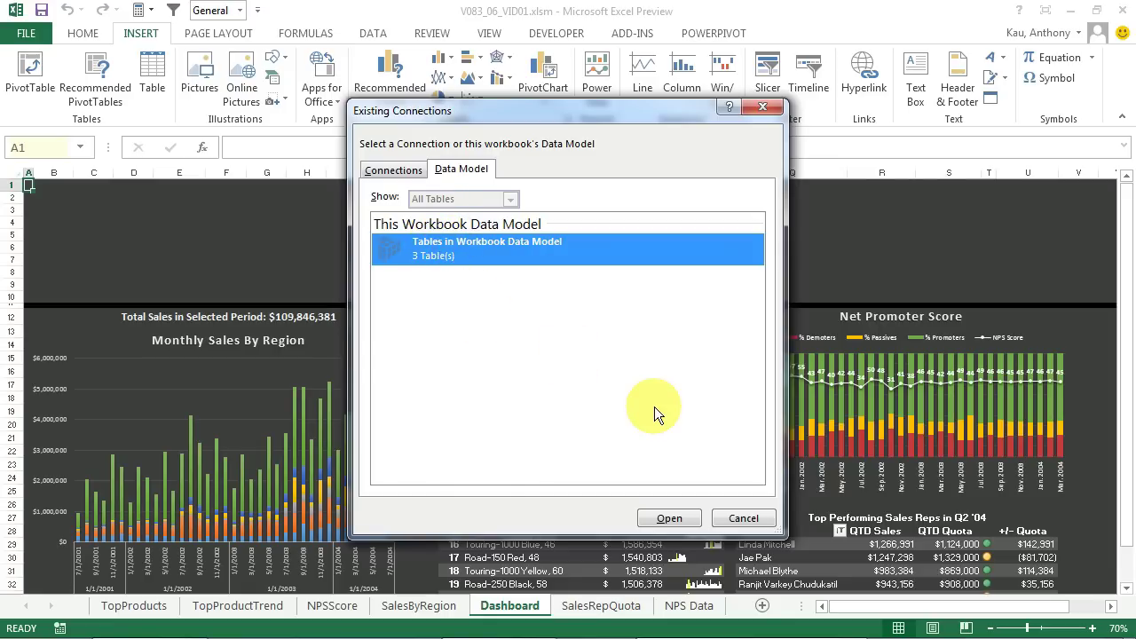
left_click(660, 517)
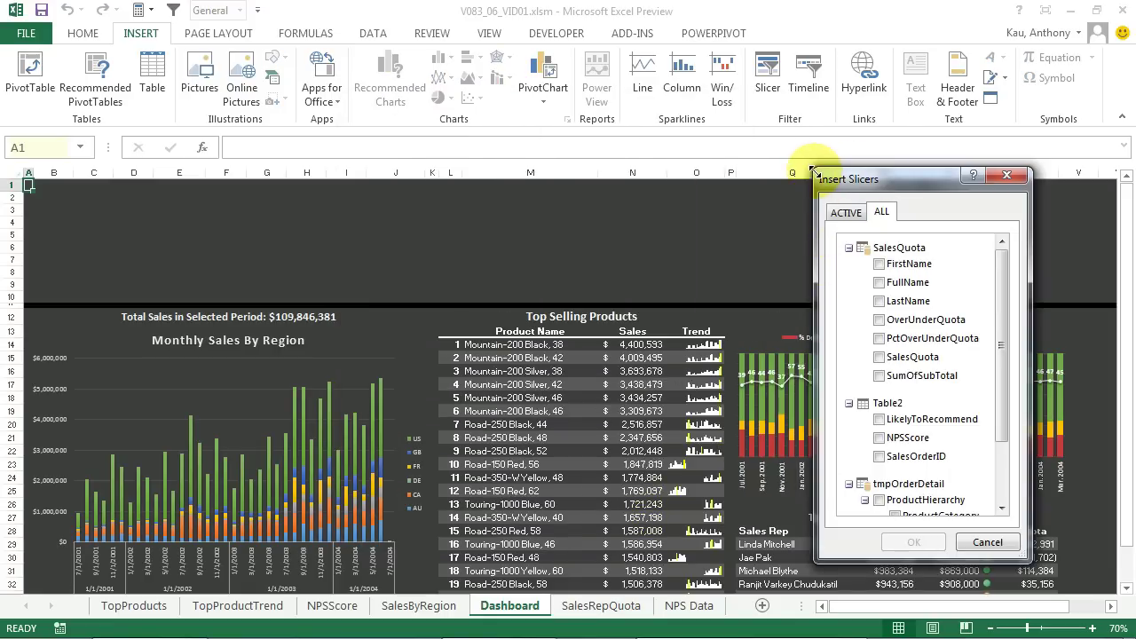
left_click_drag(816, 168, 573, 46)
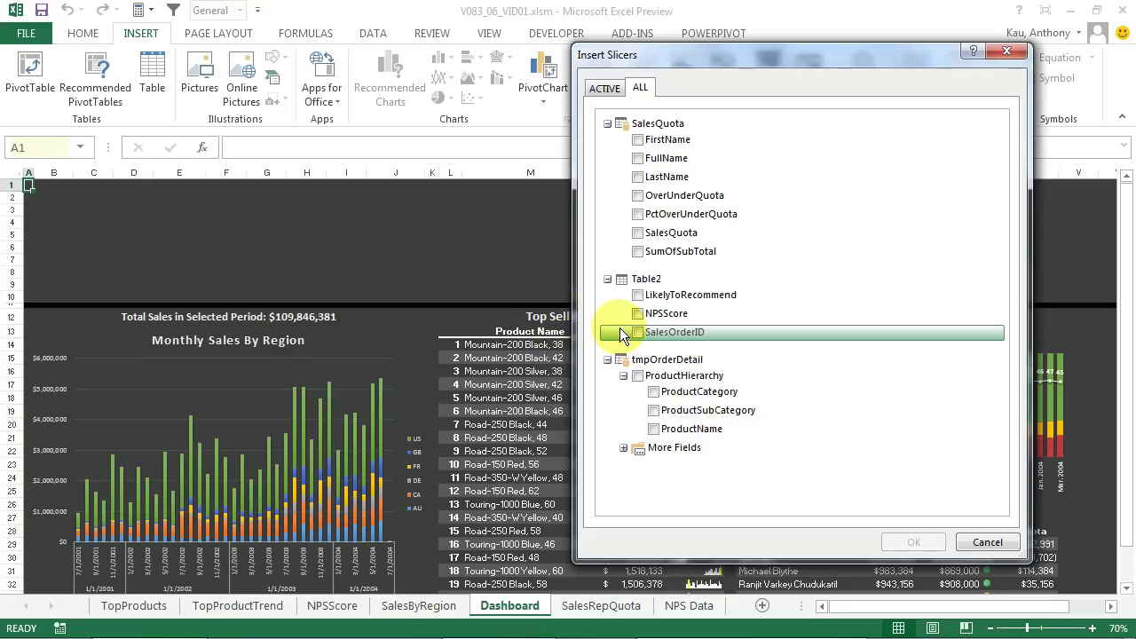
left_click(625, 448)
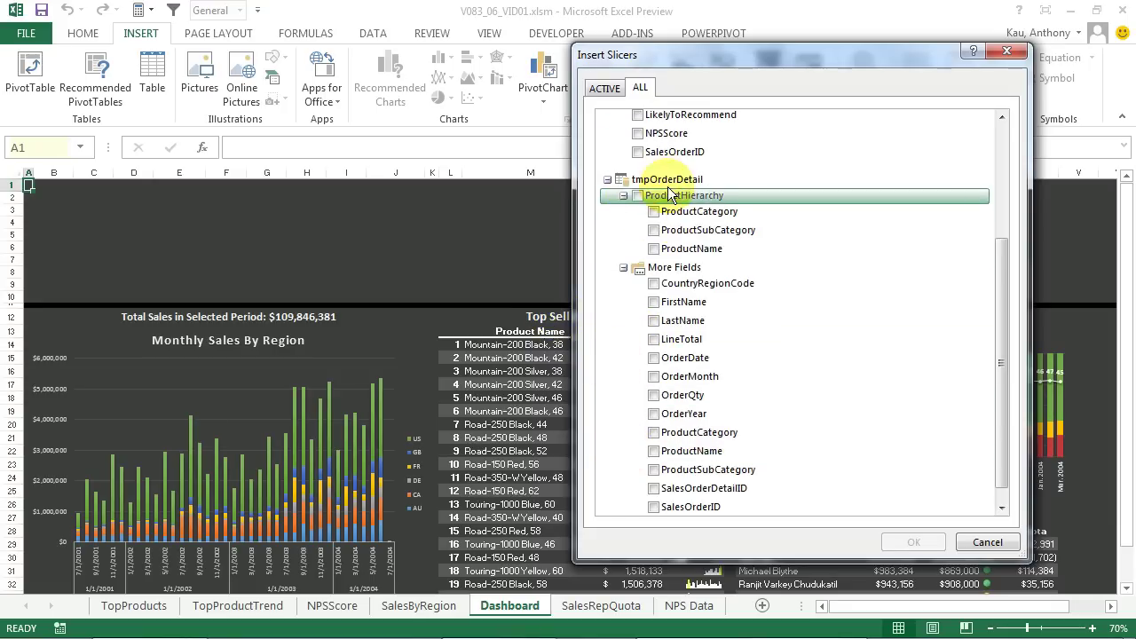
left_click(655, 284)
Create the CountryRegionCode slicer and link it to the Dashboard, NPSScore, SalesByRegion, TopProducts and TopProductTrend PivotTables
left_click(912, 544)
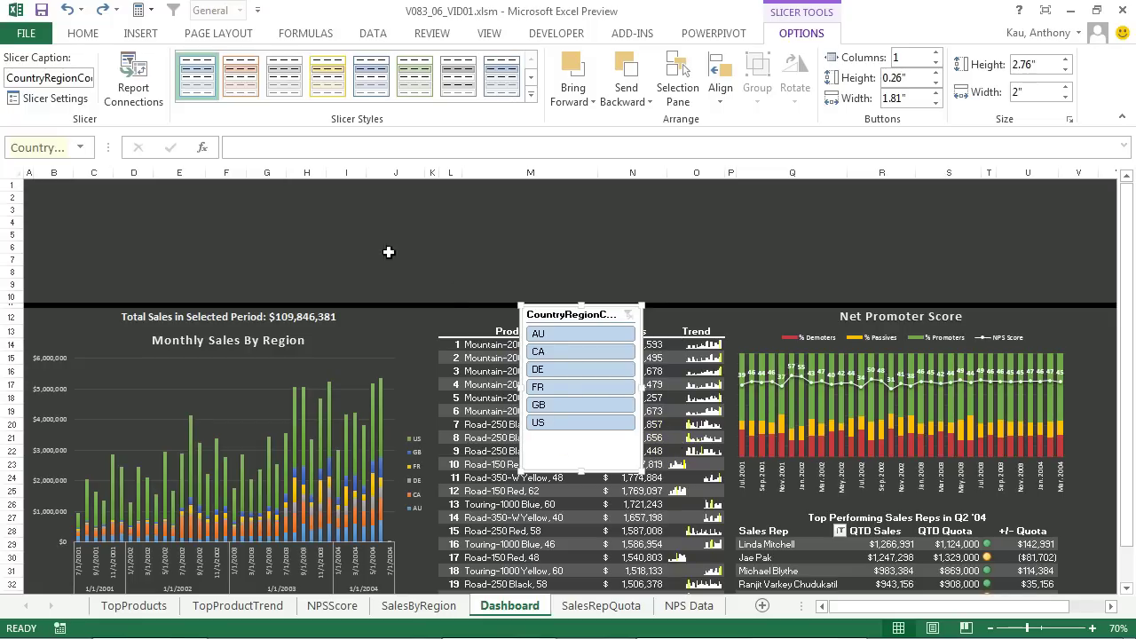
left_click(144, 95)
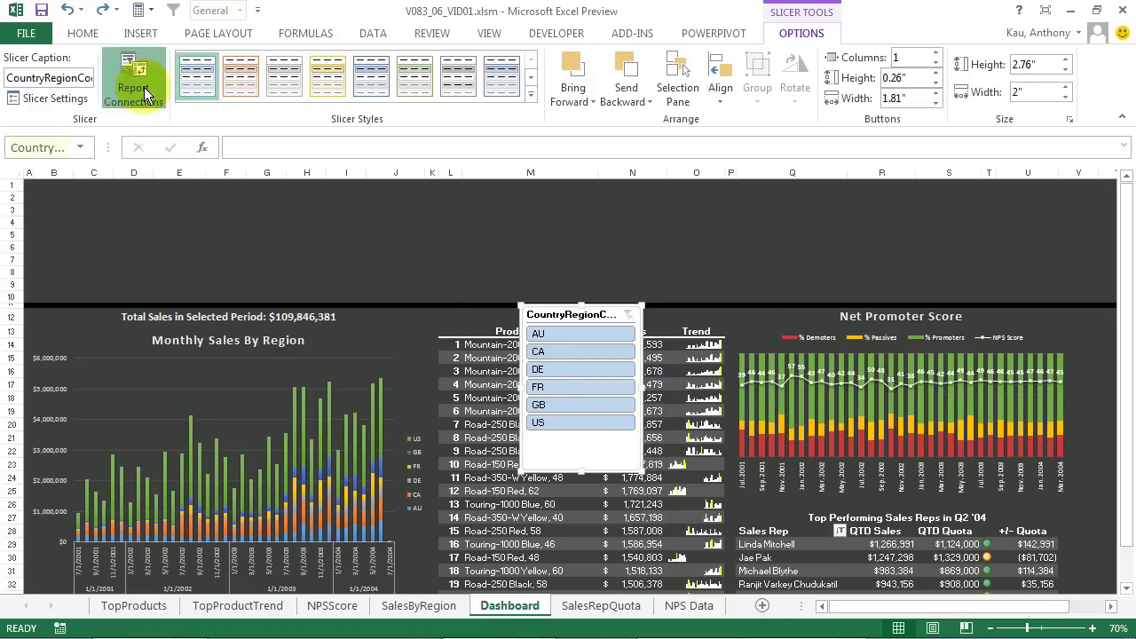
left_click(299, 368)
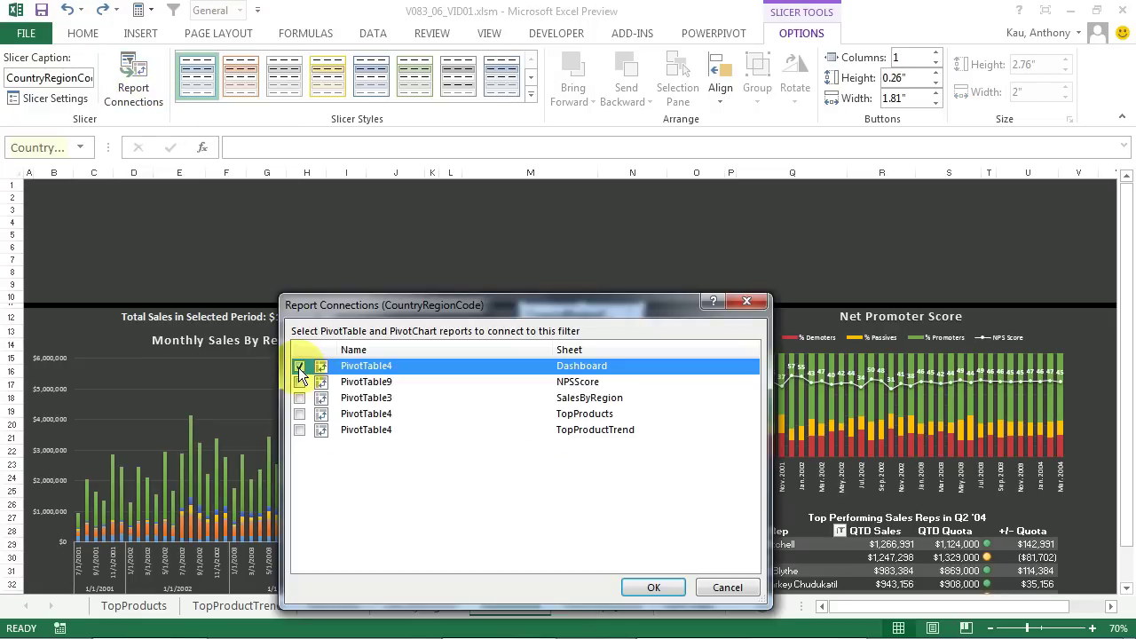
left_click(299, 382)
left_click(300, 398)
left_click(301, 415)
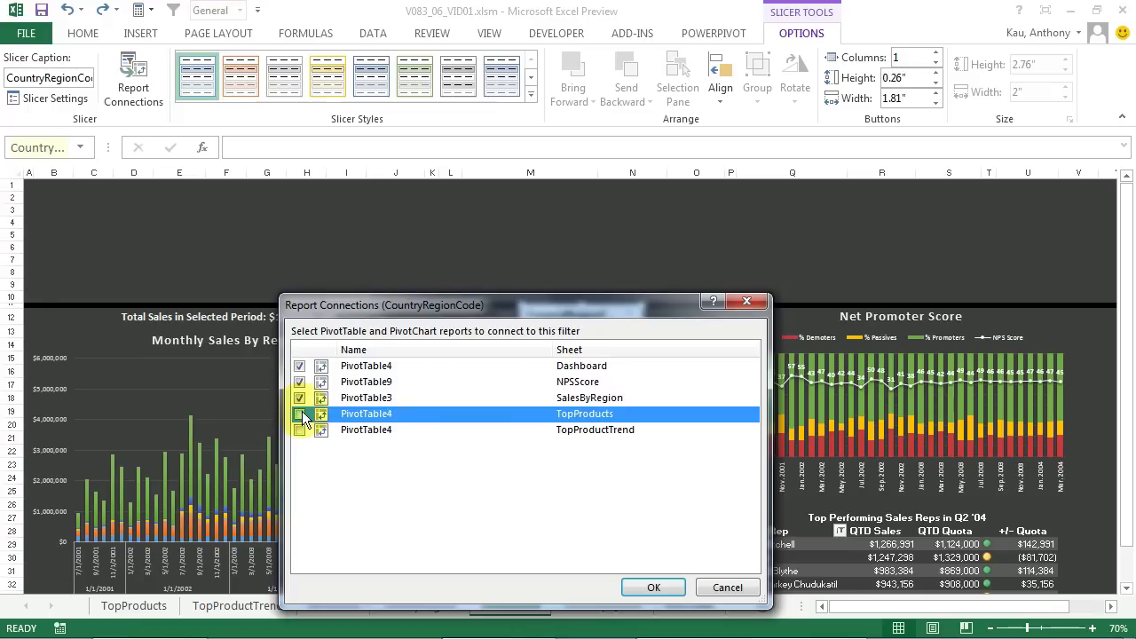
left_click(299, 430)
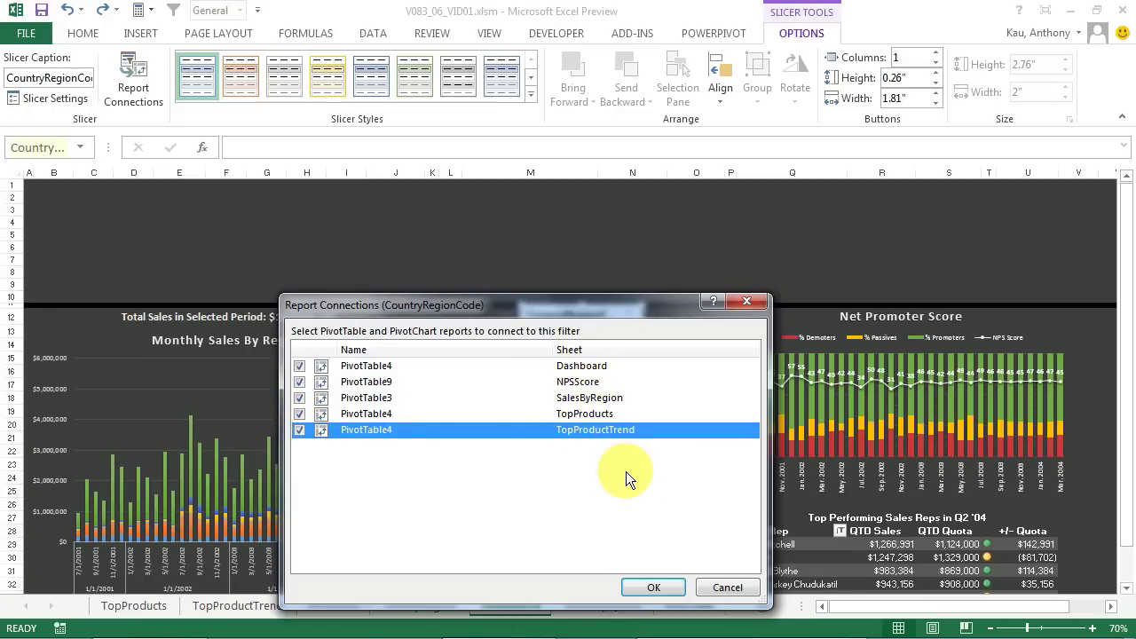
left_click(652, 589)
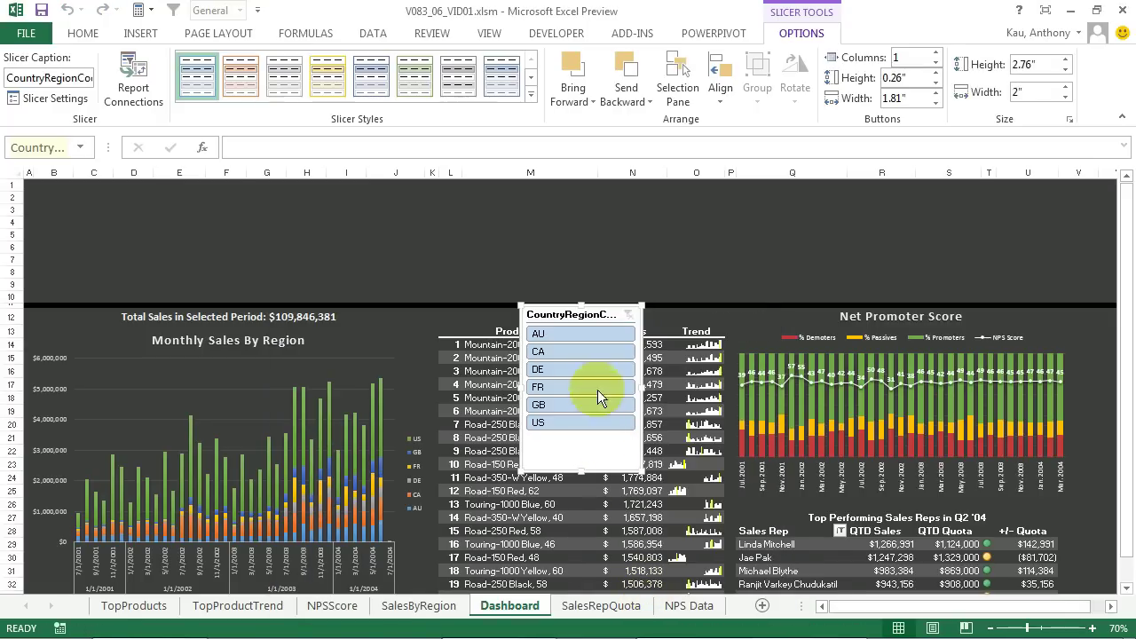
Filter the dashboard with the country slicer, ending with CA, DE, FR and GB selected
left_click(584, 371)
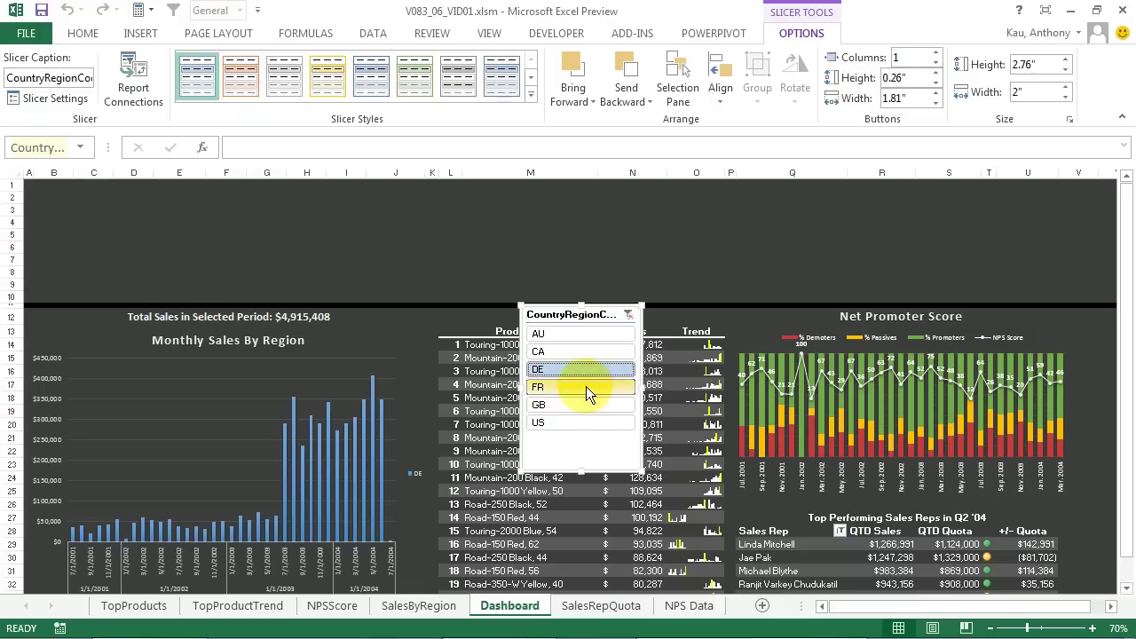
left_click(586, 386)
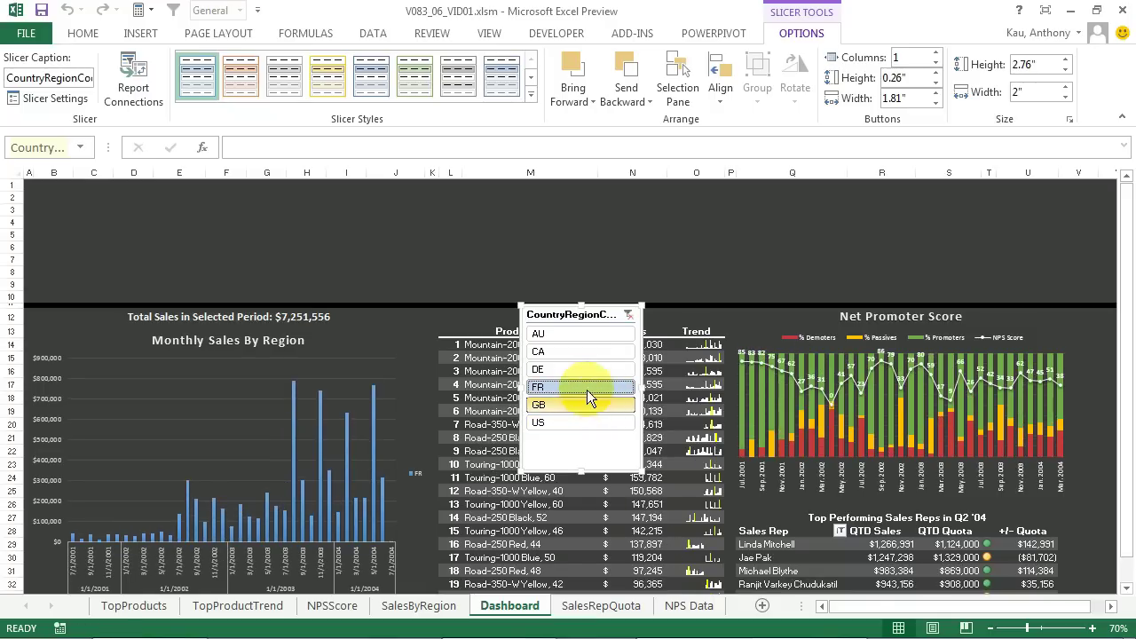
left_click_drag(587, 389, 586, 354)
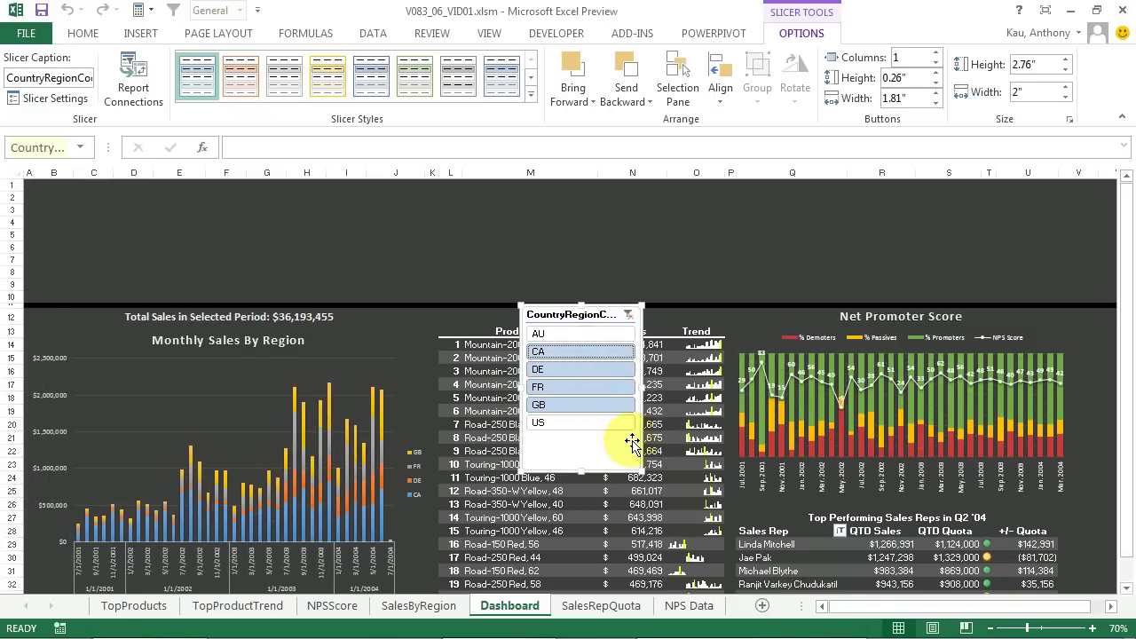
Move the country slicer into the Dashboard's top-left corner
left_click_drag(610, 300, 352, 184)
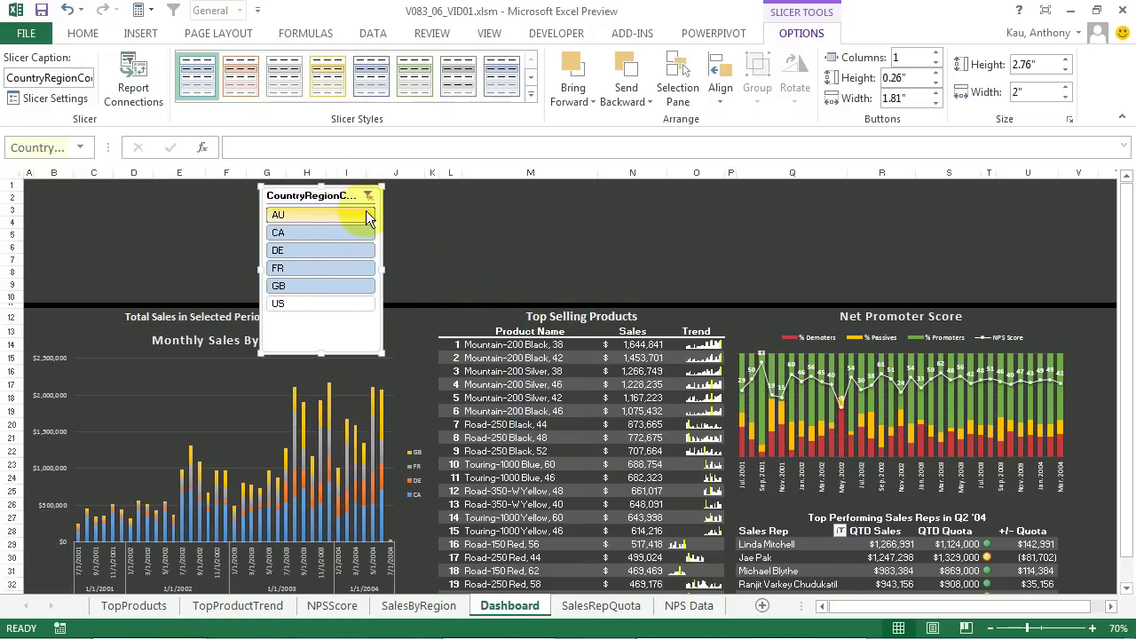
left_click_drag(345, 195, 113, 188)
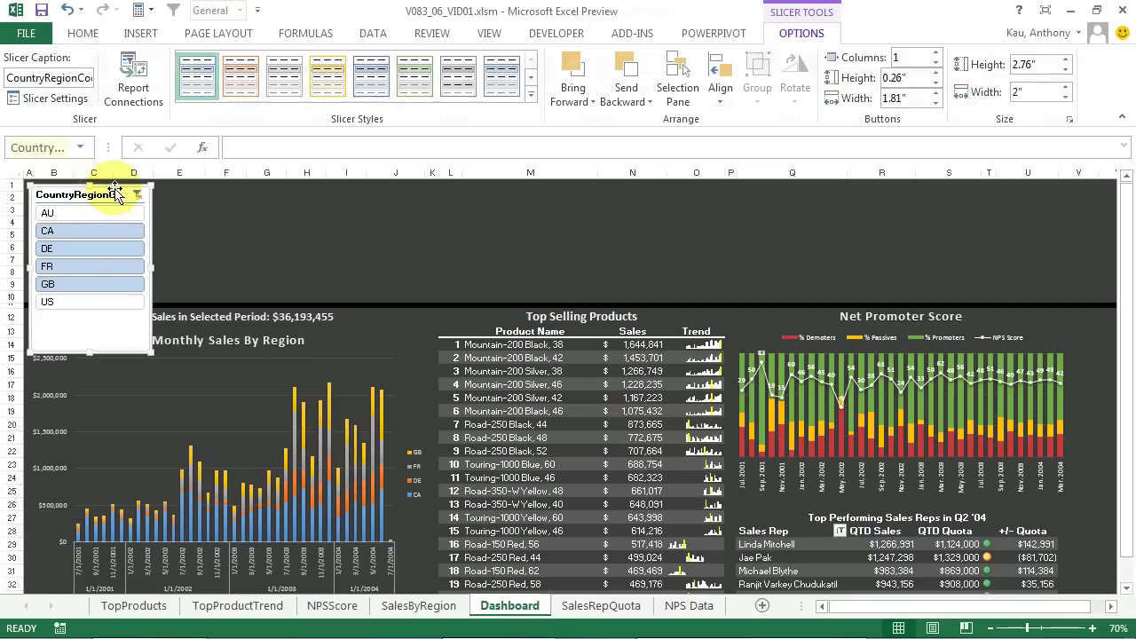
key("Escape")
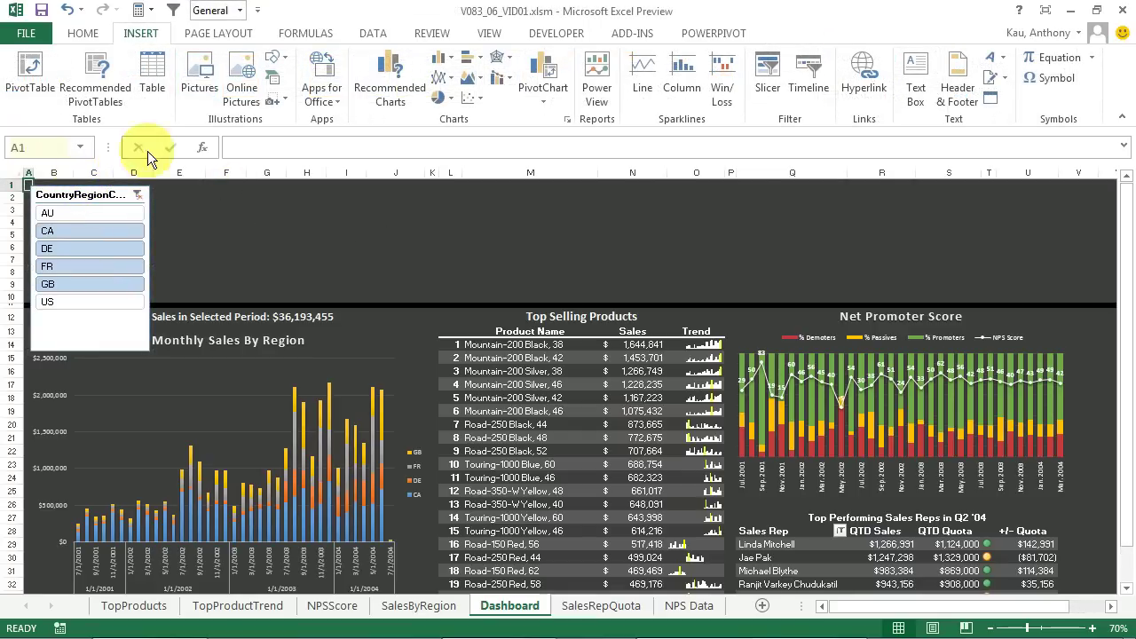
Insert ProductCategory and ProductSubCategory slicers from the Data Model's tmpOrderDetail fields
left_click(775, 73)
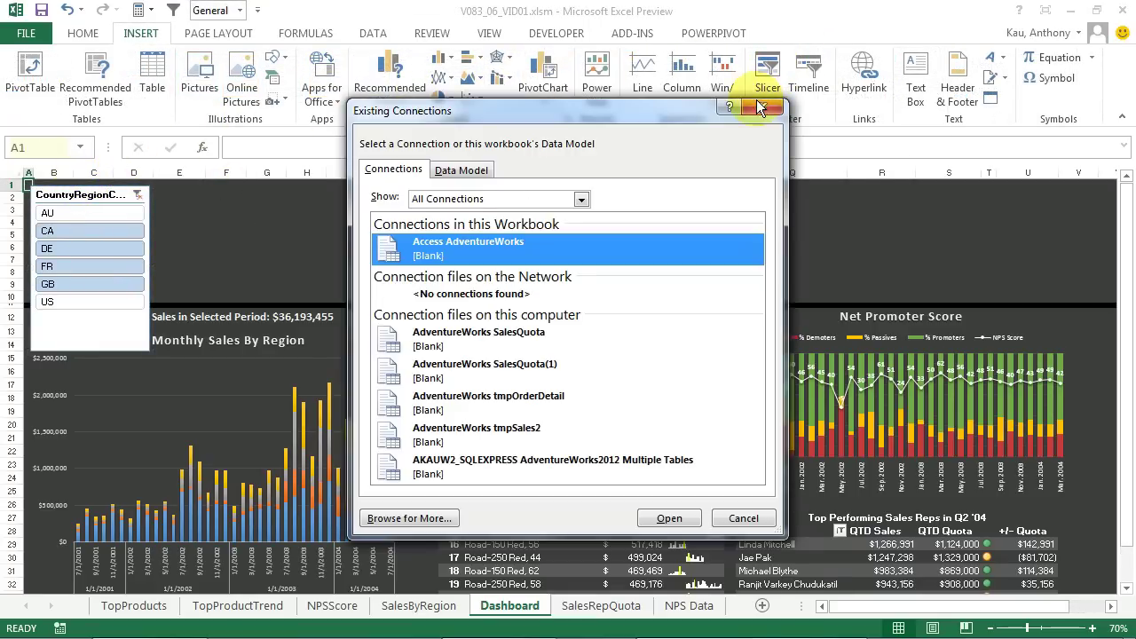
left_click(461, 169)
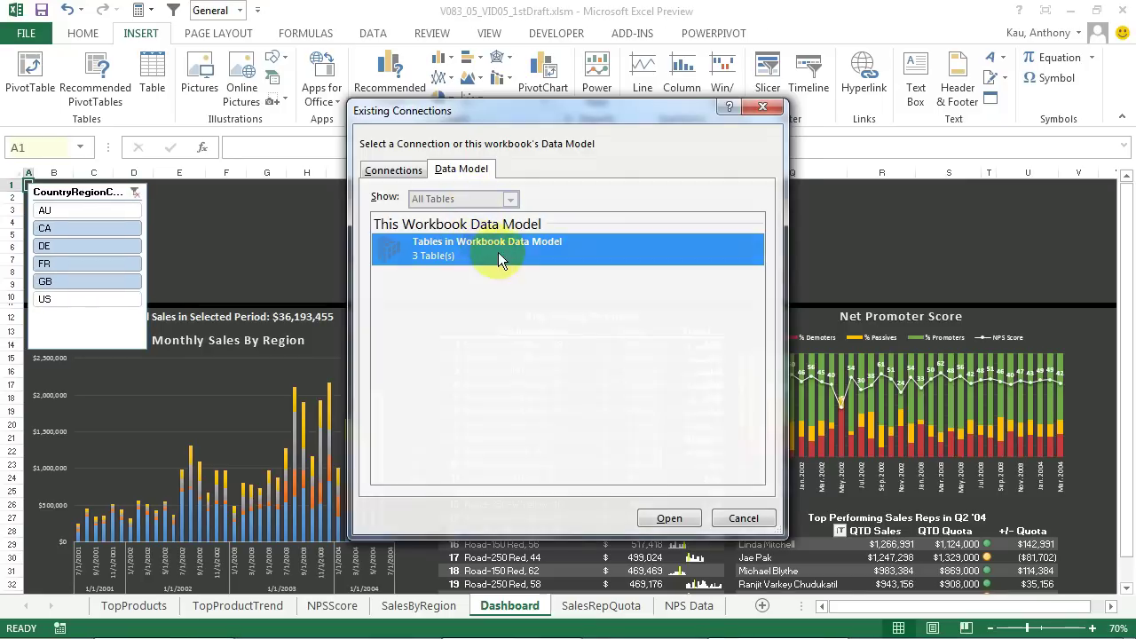
double_click(498, 252)
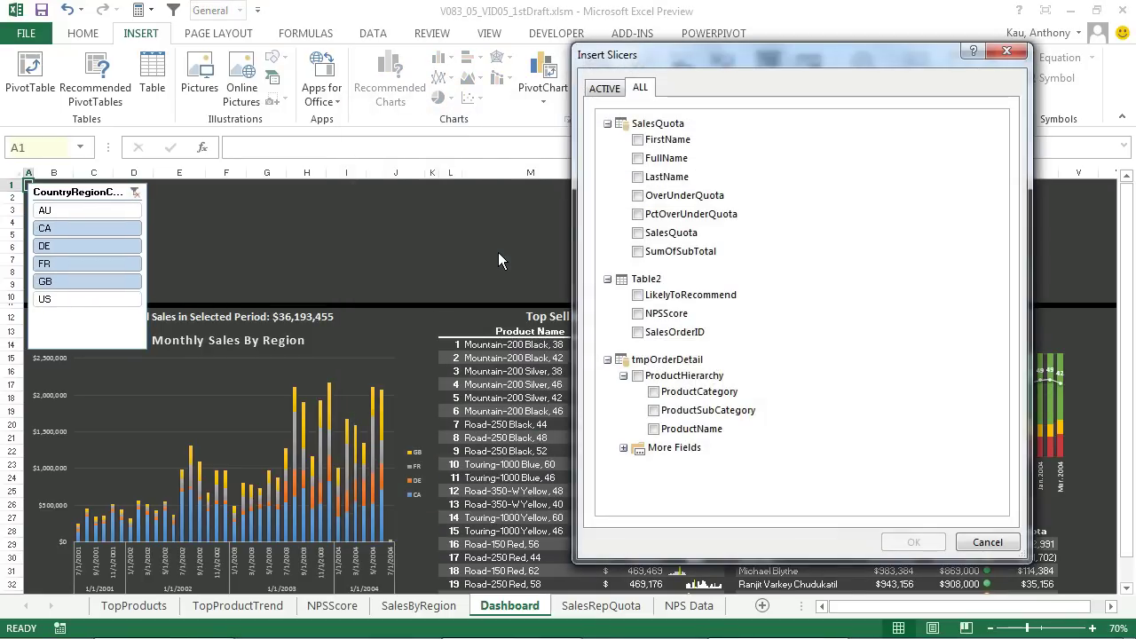
left_click(623, 448)
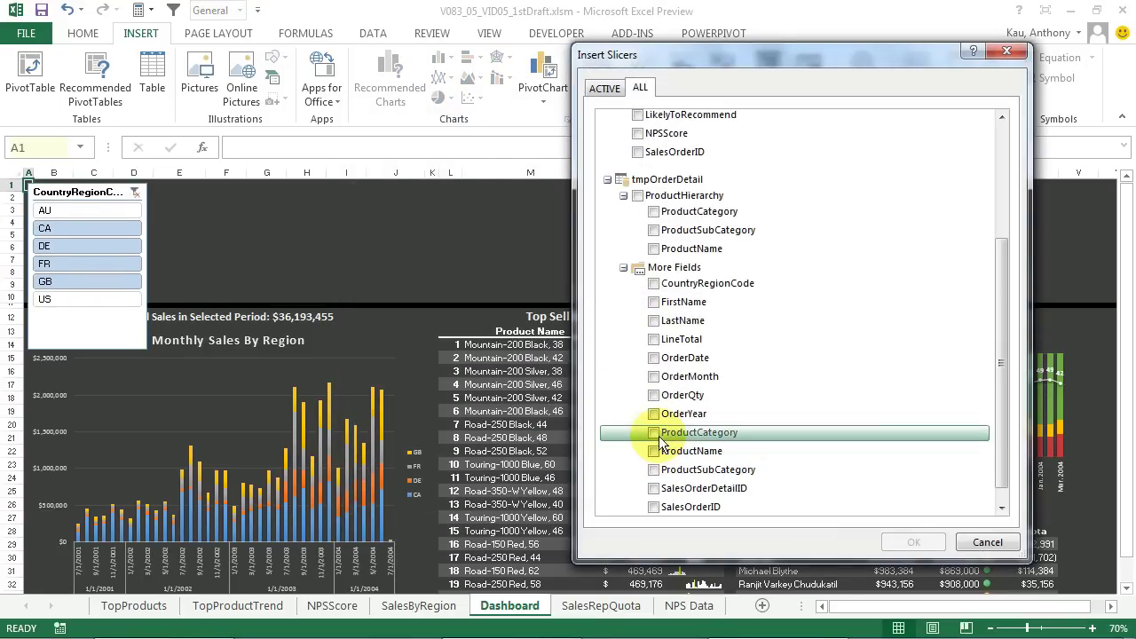
left_click(655, 433)
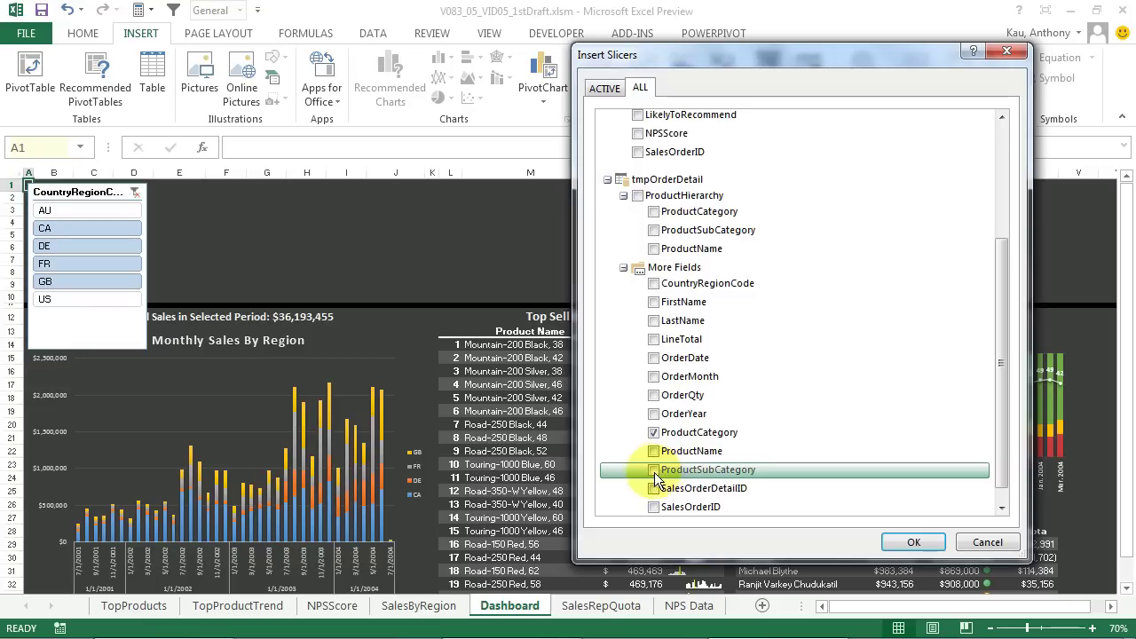
left_click(654, 472)
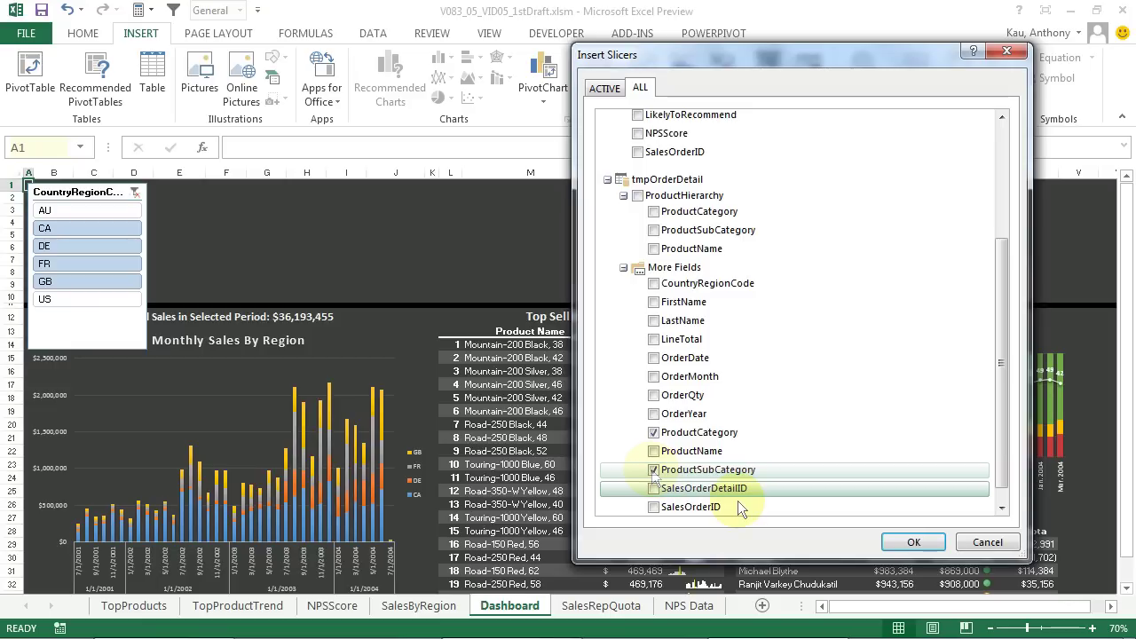
left_click(898, 548)
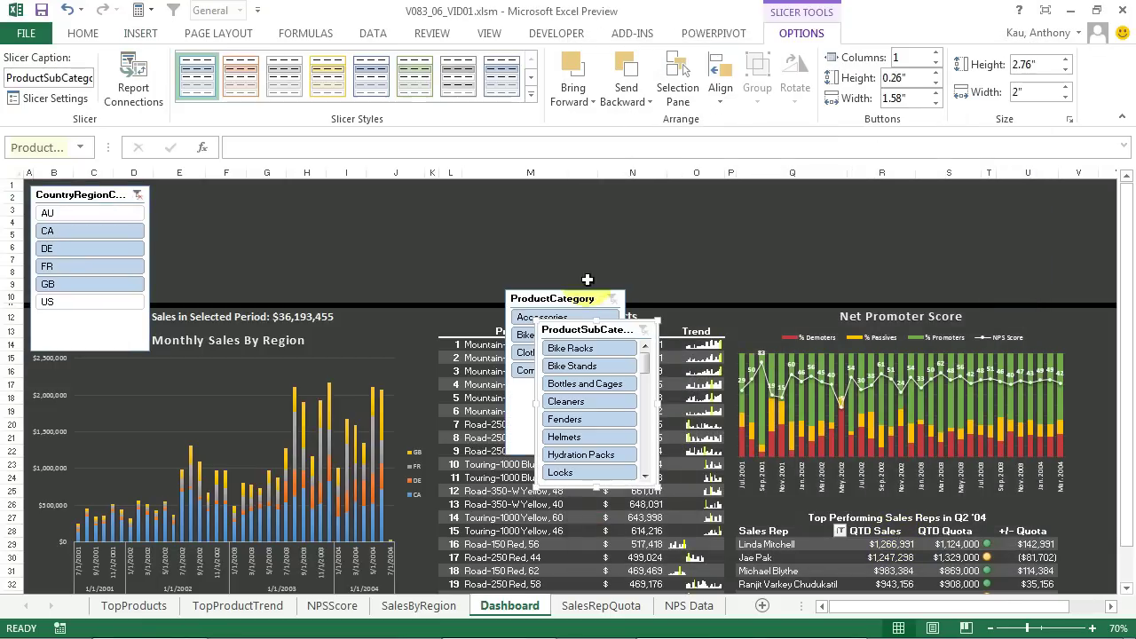
left_click(539, 299)
Place the ProductCategory and ProductSubCategory slicers side by side above the Top Selling Products table
left_click_drag(539, 299, 518, 205)
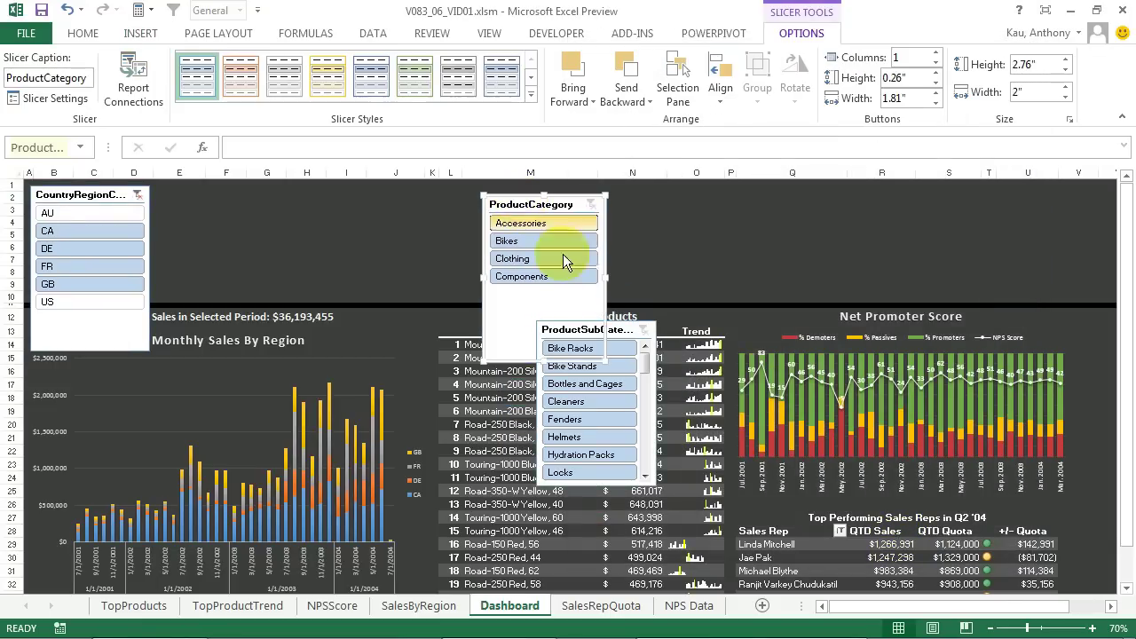
left_click_drag(618, 336, 706, 214)
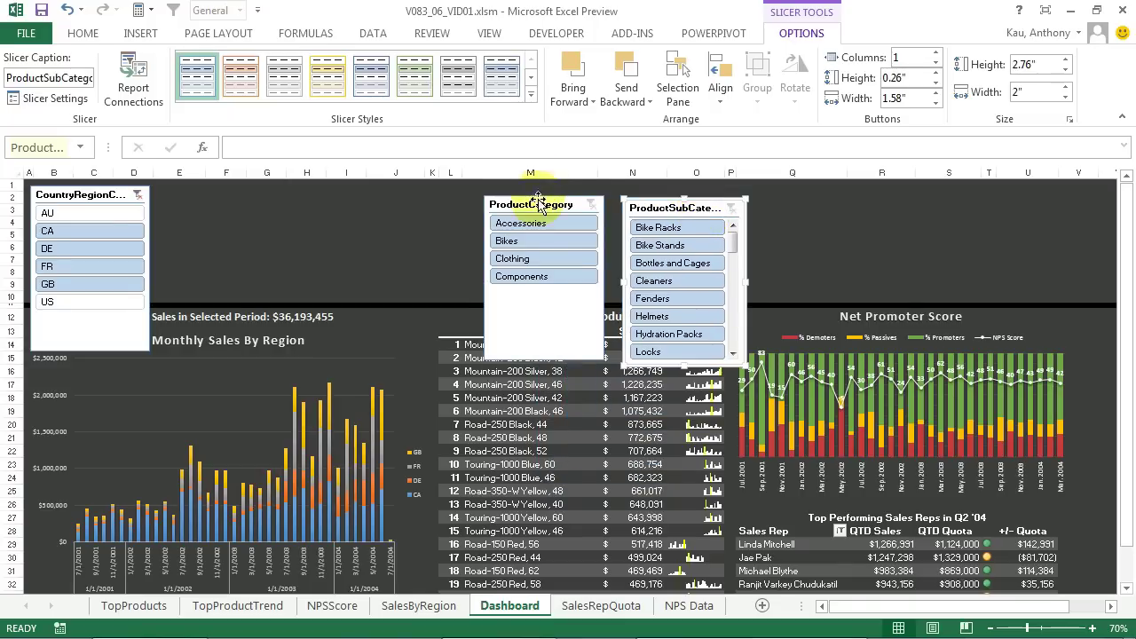
left_click(509, 196)
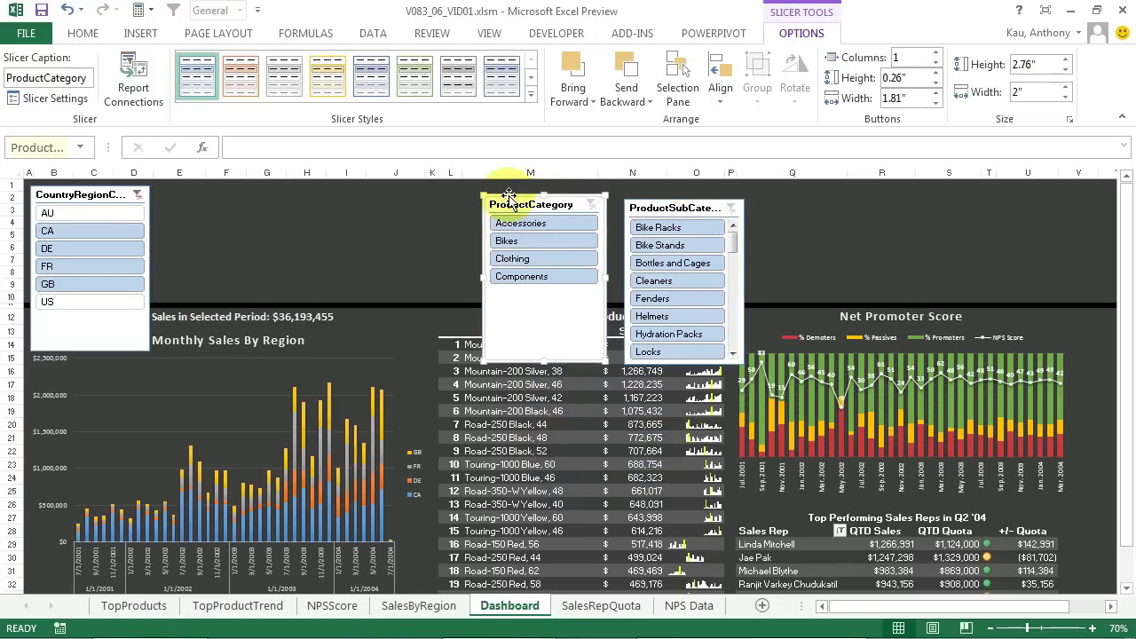
Connect the ProductCategory slicer to all five PivotTables
left_click(142, 93)
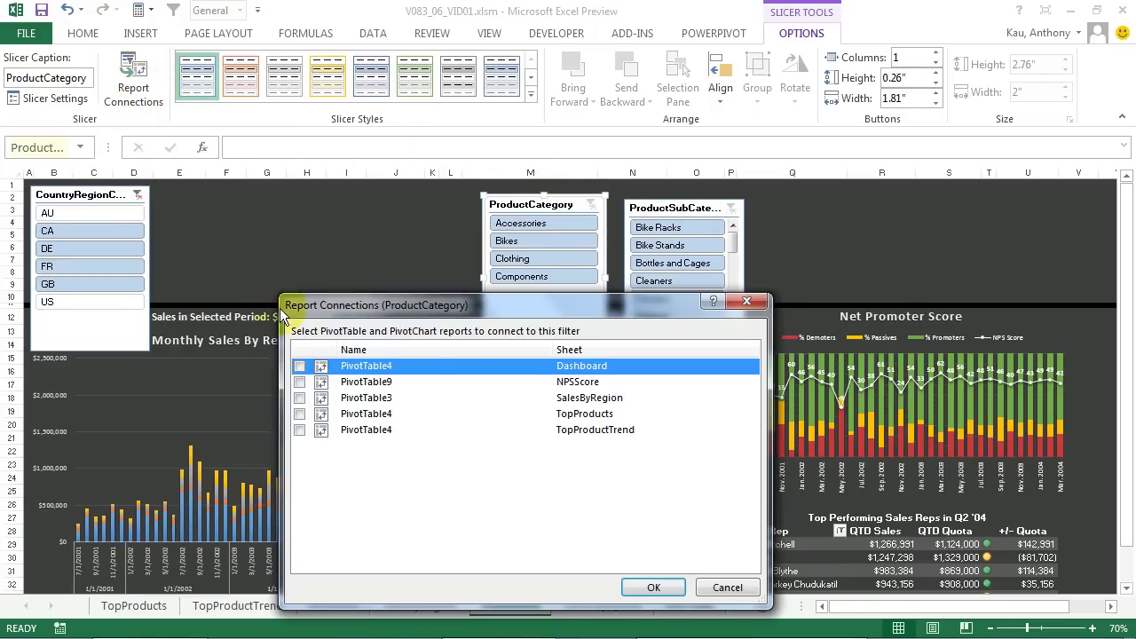
left_click(299, 365)
left_click(299, 382)
left_click(299, 398)
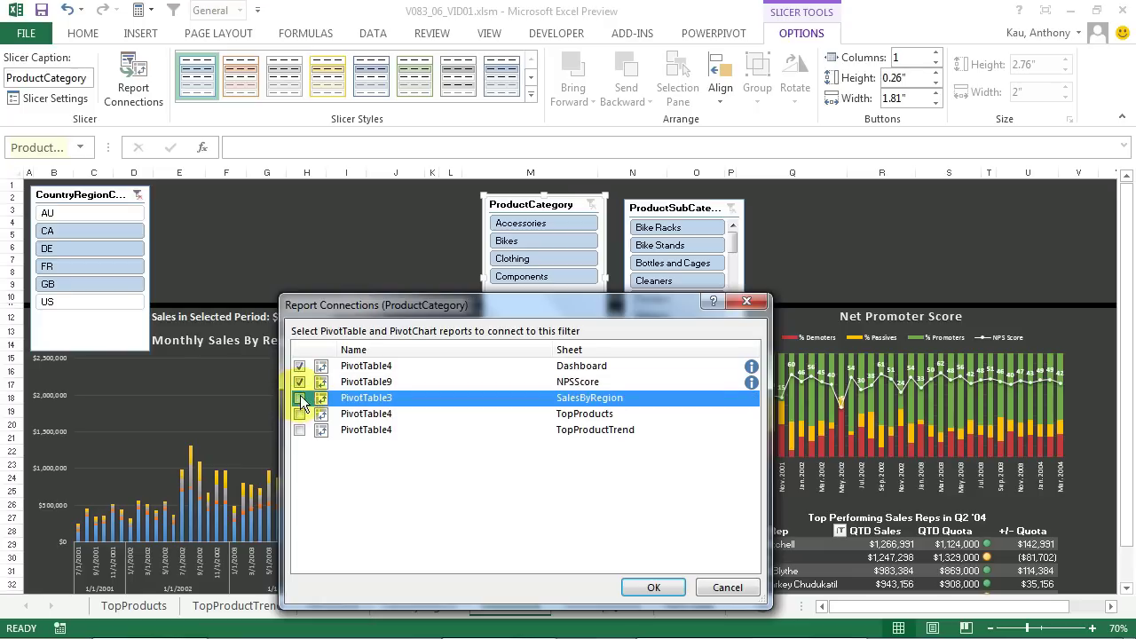
left_click(299, 413)
left_click(299, 429)
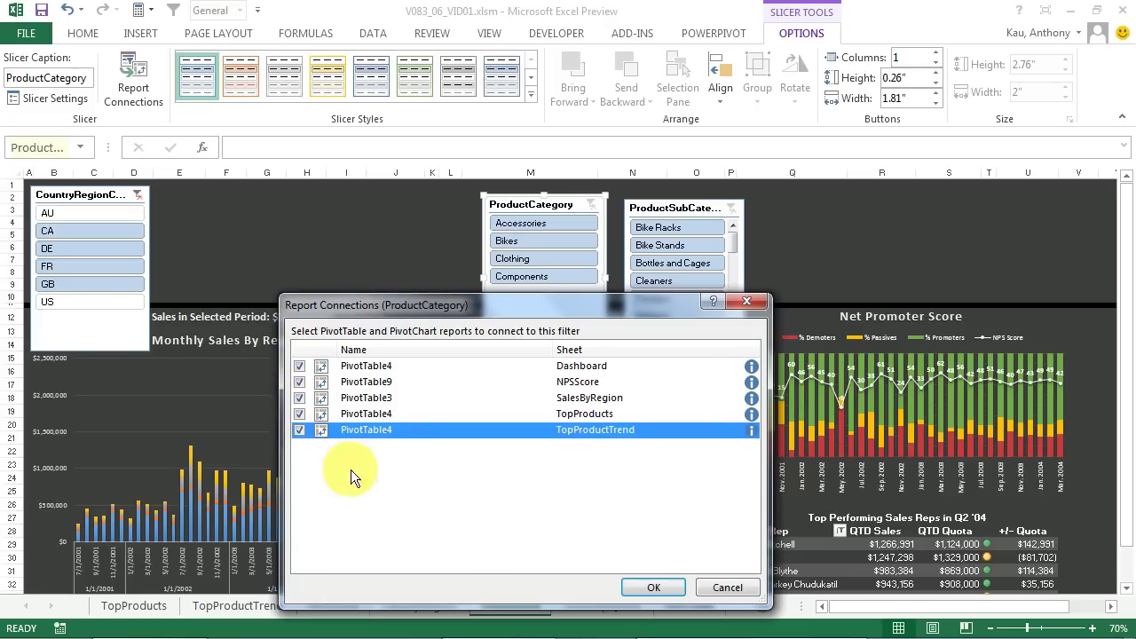
left_click(649, 589)
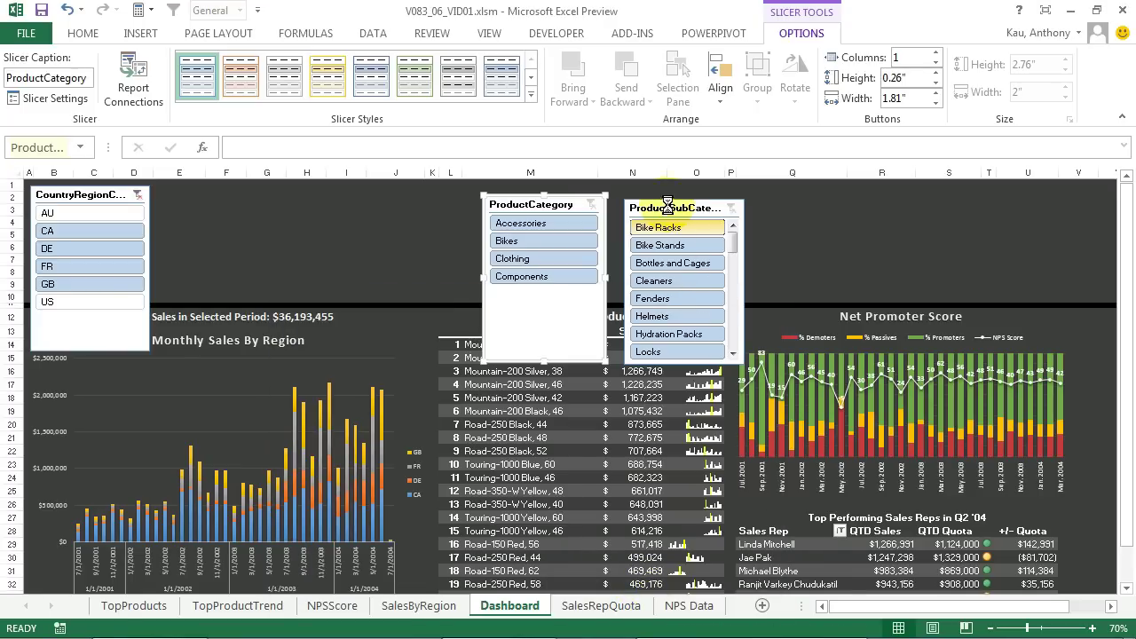
Review the ProductSubCategory slicer's report connections and close without changes
left_click(670, 211)
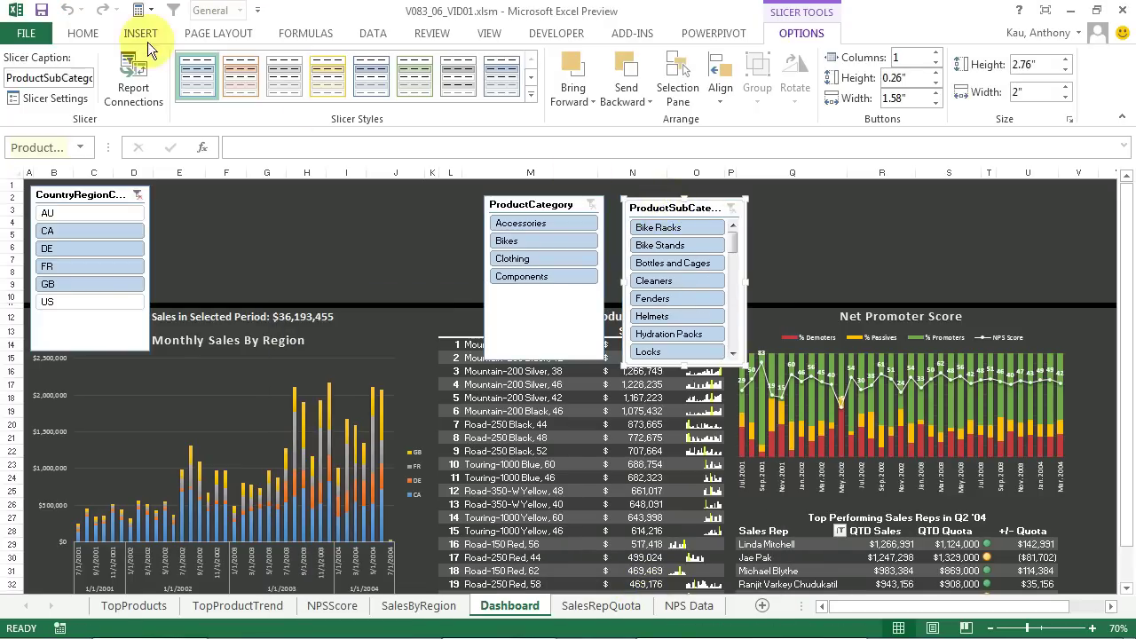
left_click(135, 84)
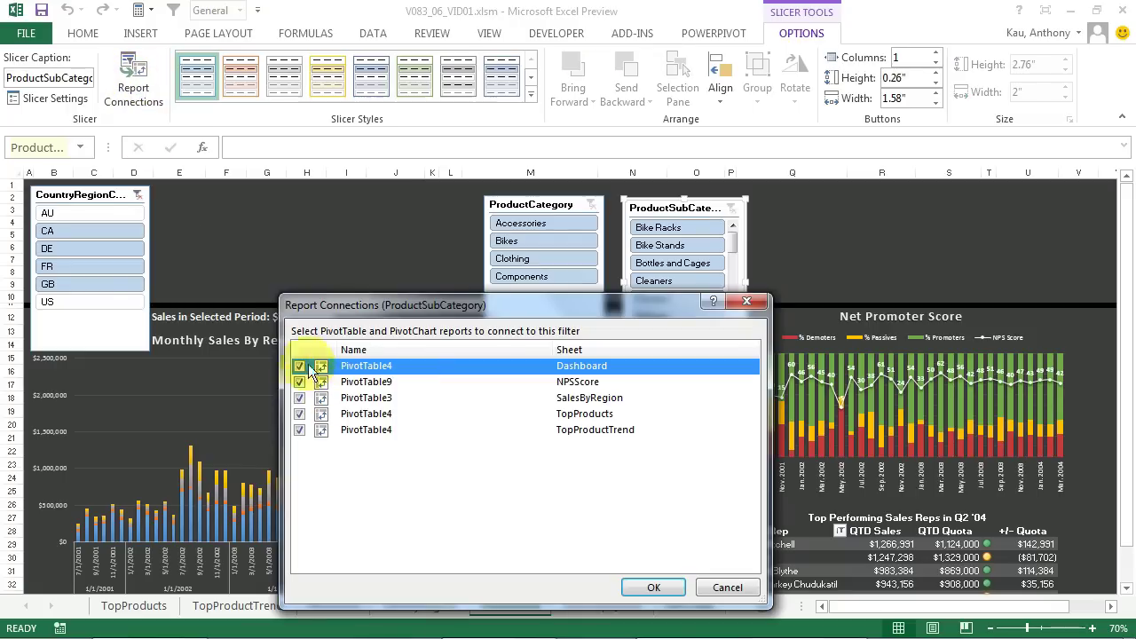
left_click(726, 590)
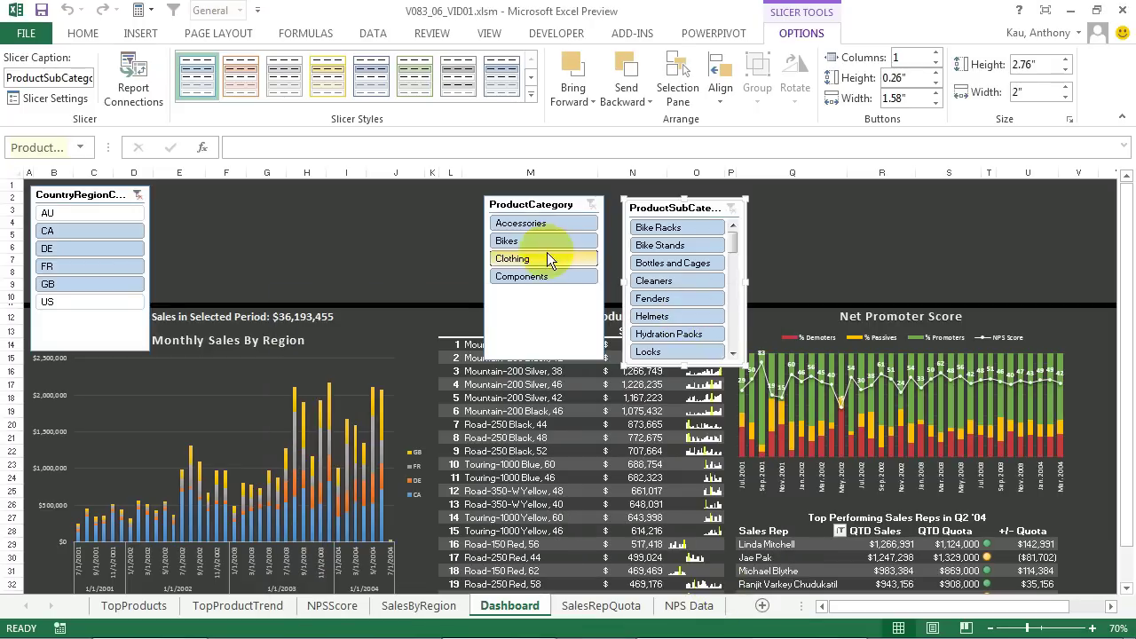
Filter to Accessories and Bike Stands ($15,741) and resize ProductSubCategory slicer to 7.5" × 1.55"
left_click(543, 239)
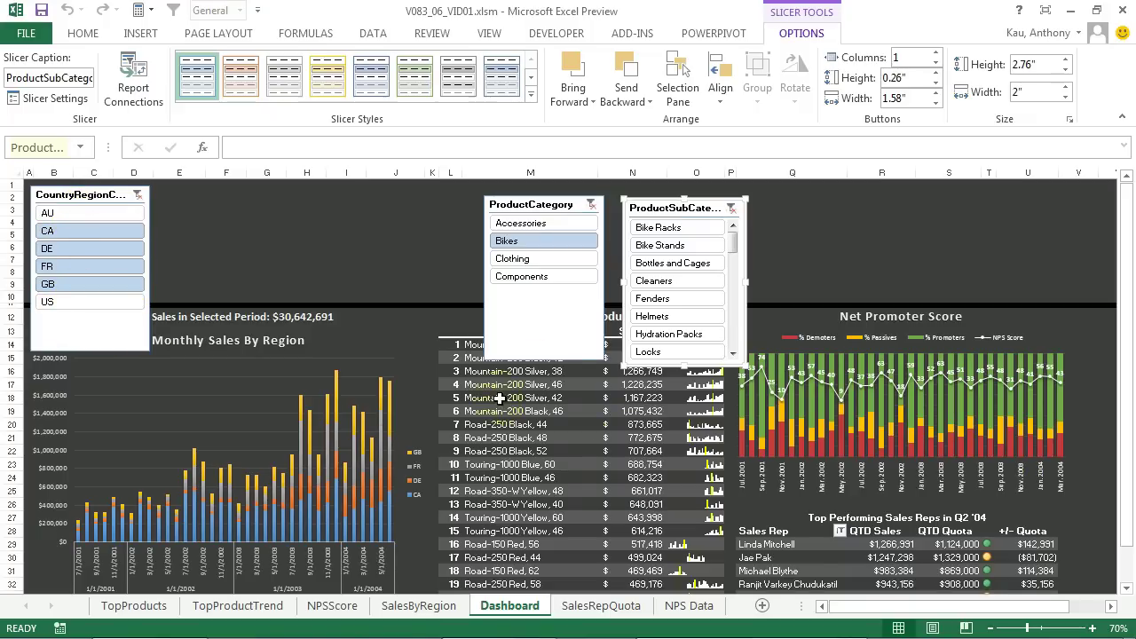
left_click(666, 245)
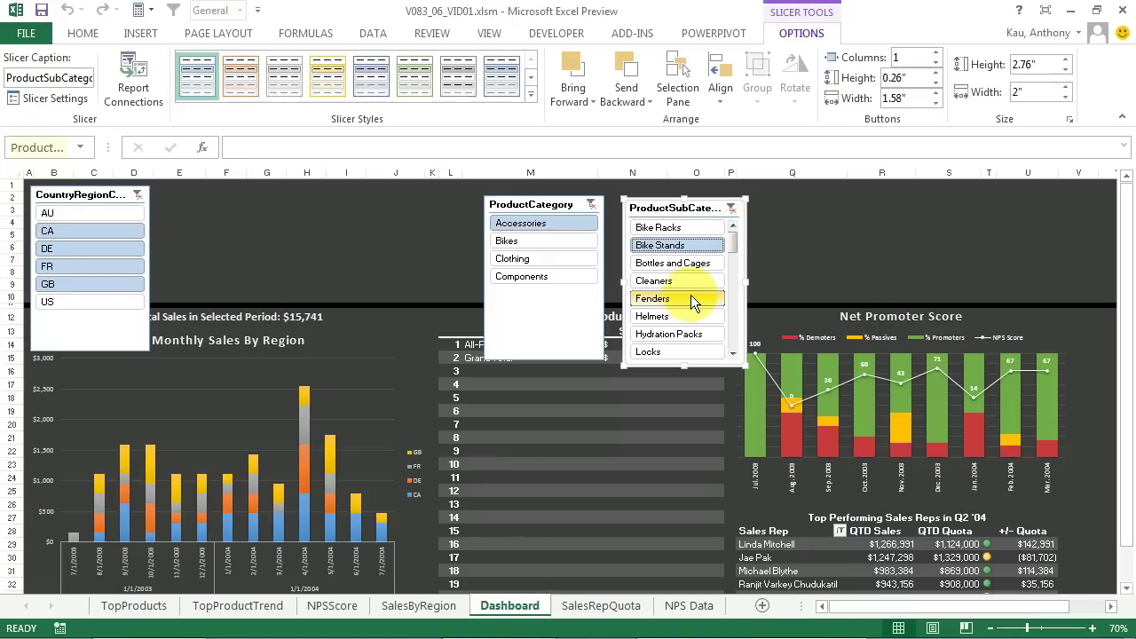
left_click_drag(747, 367, 1074, 293)
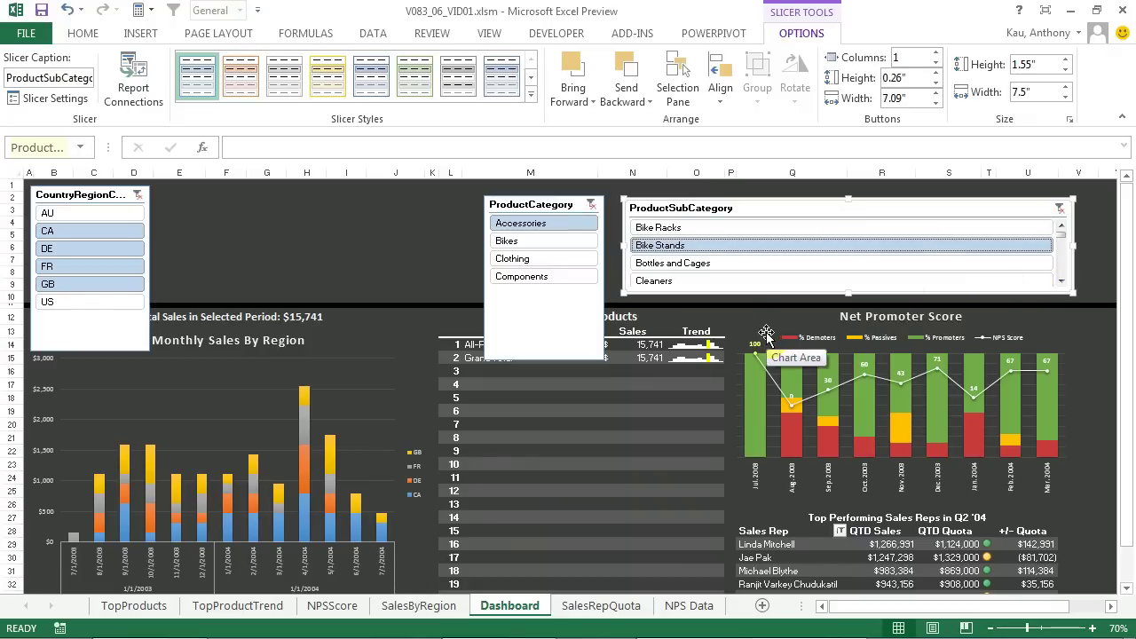